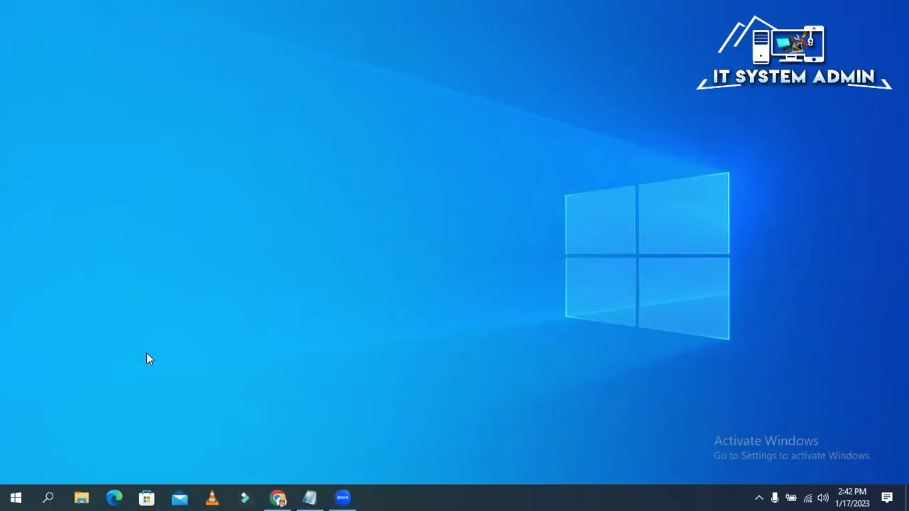
Open File Explorer maximized and browse This PC to the New Volume (F:) drive
{"action": "left_click", "coordinate": [82, 497]}
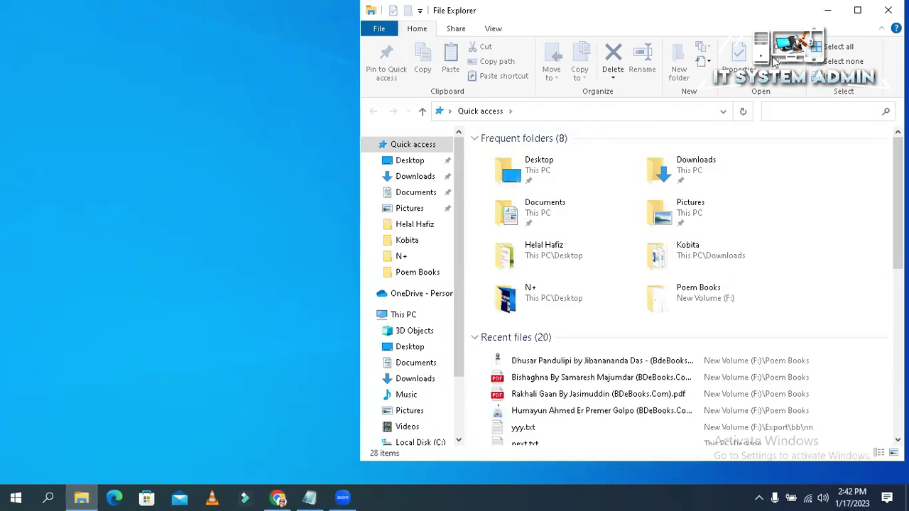
{"action": "left_click", "coordinate": [858, 10]}
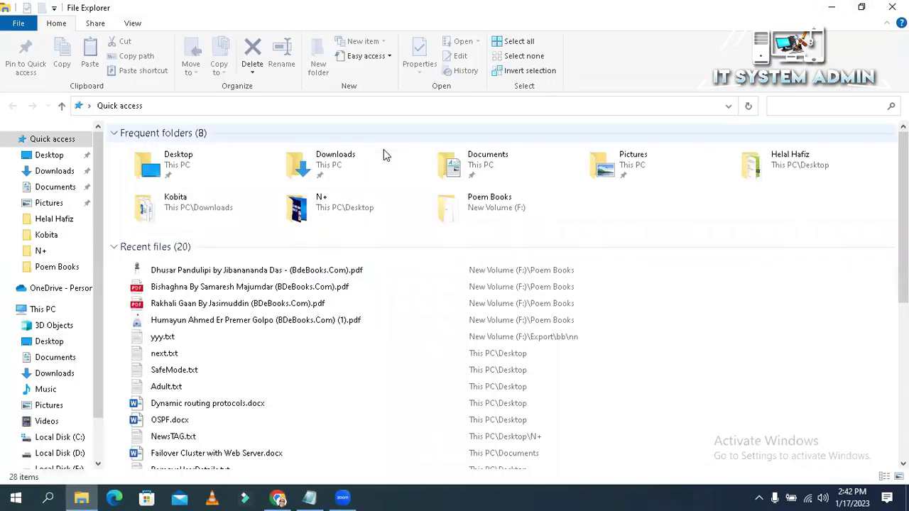
{"action": "left_click", "coordinate": [42, 310]}
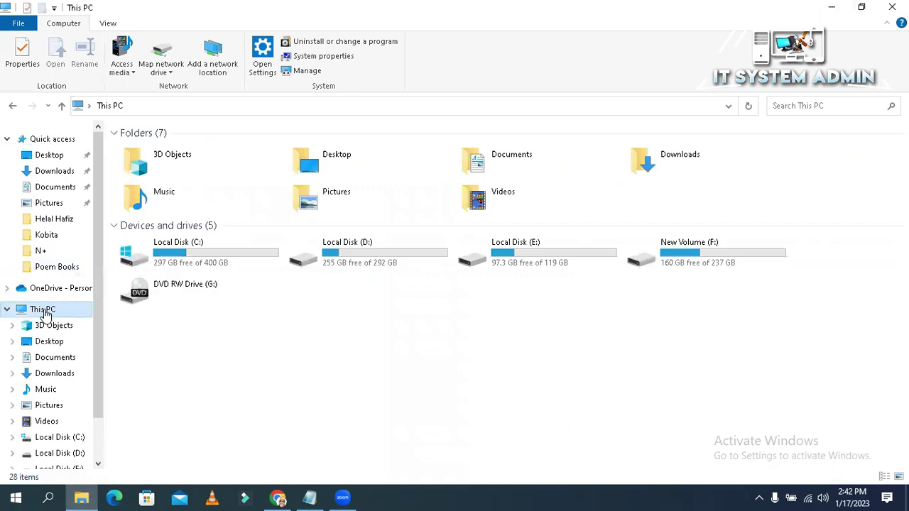
{"action": "left_click", "coordinate": [711, 257]}
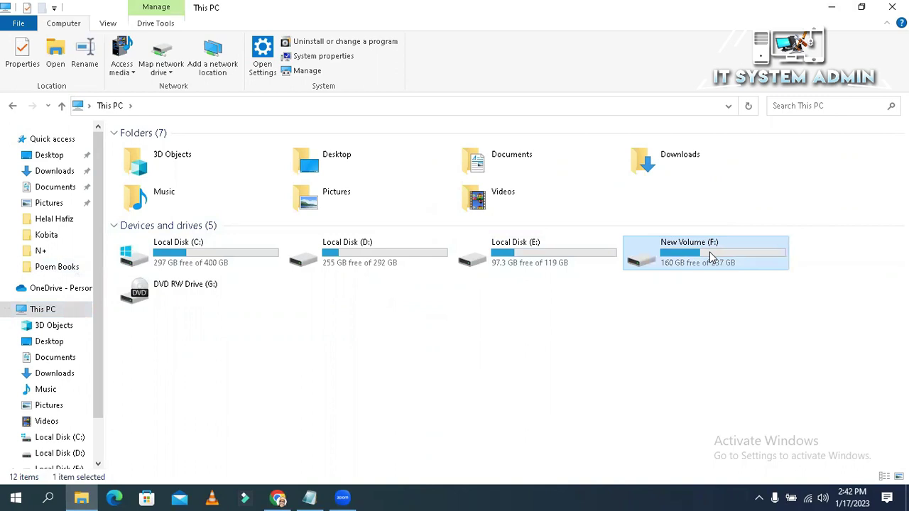
{"action": "double_click", "coordinate": [712, 256]}
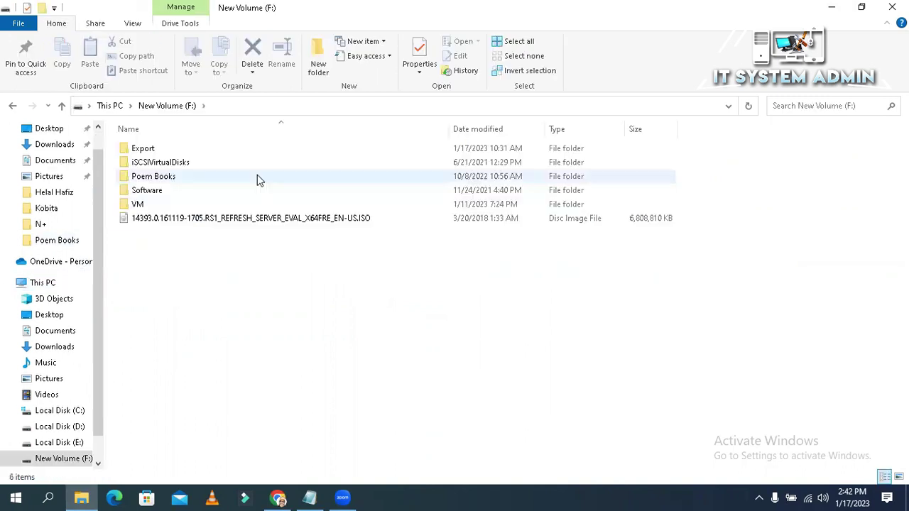
Look inside the Poem Books folder of PDFs, then go back up to F:
{"action": "left_click", "coordinate": [170, 183]}
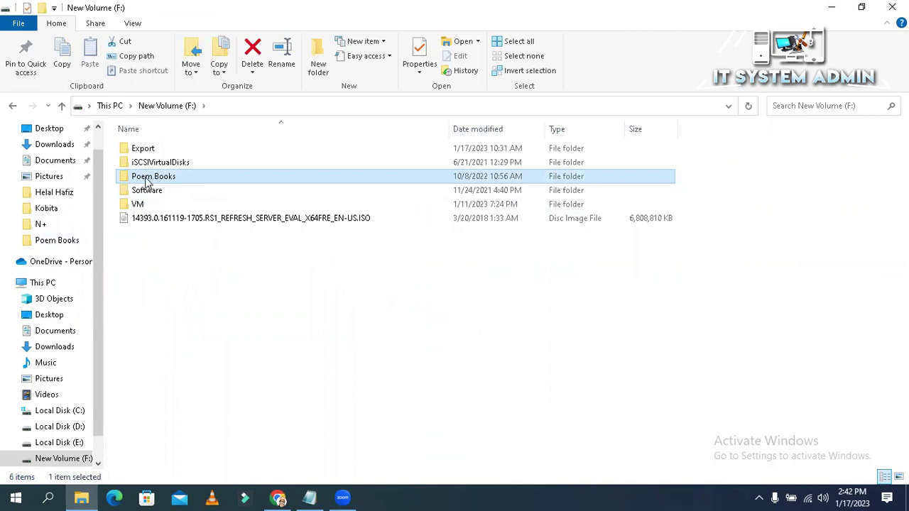
{"action": "mouse_move", "coordinate": [153, 176]}
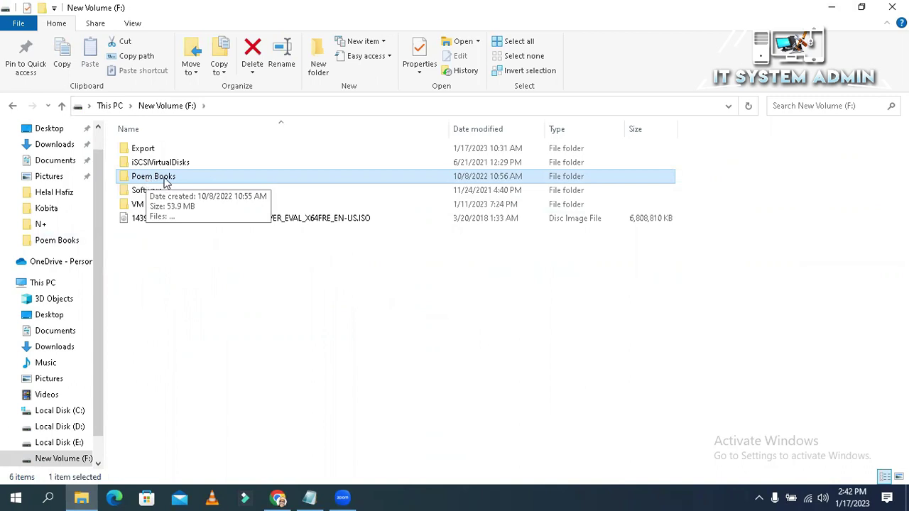
{"action": "double_click", "coordinate": [189, 182]}
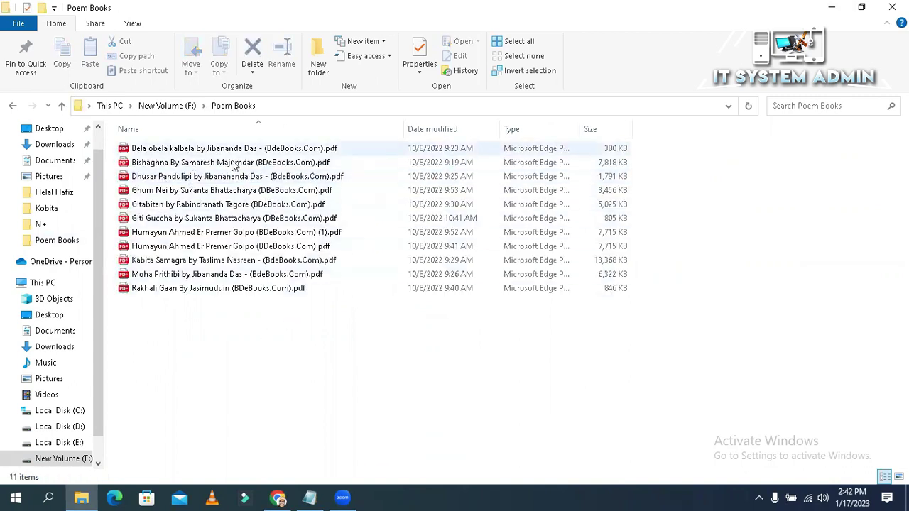
{"action": "left_click", "coordinate": [62, 106]}
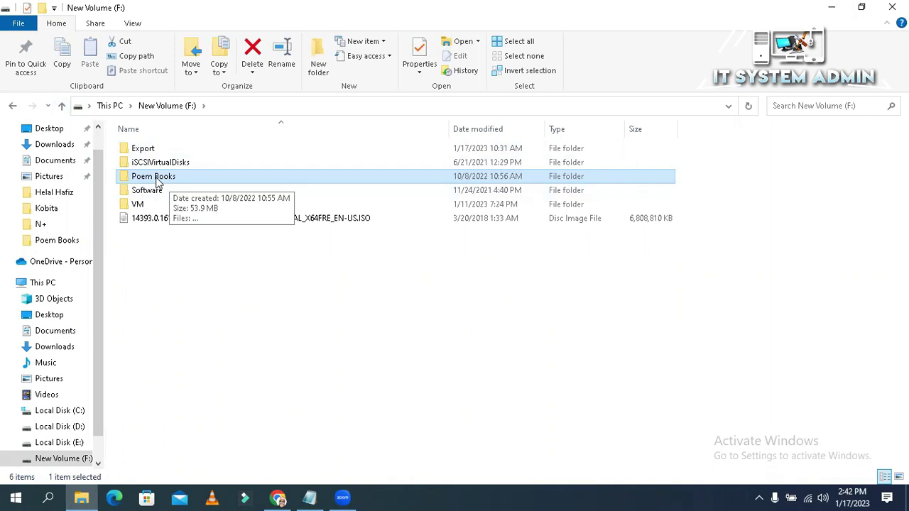
{"action": "mouse_move", "coordinate": [153, 176]}
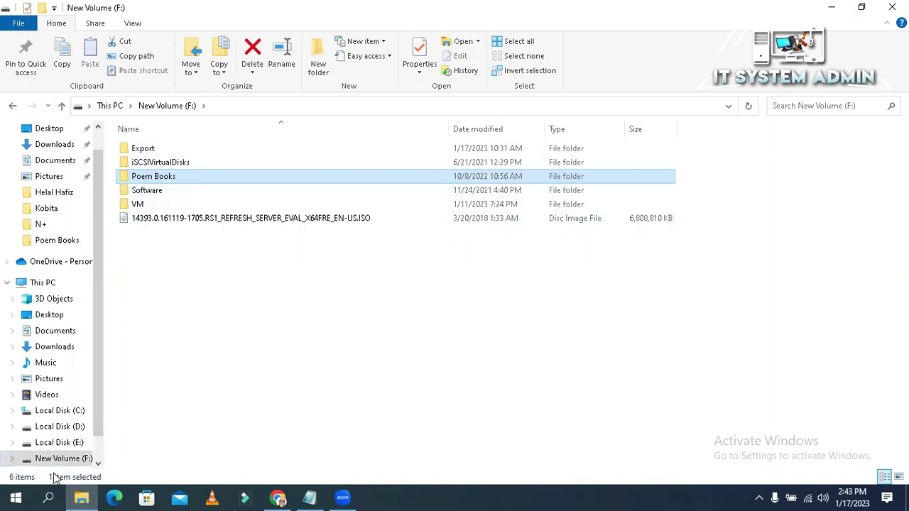
Search Windows for 'poem books', confirm no results, and close File Explorer
{"action": "left_click", "coordinate": [50, 497]}
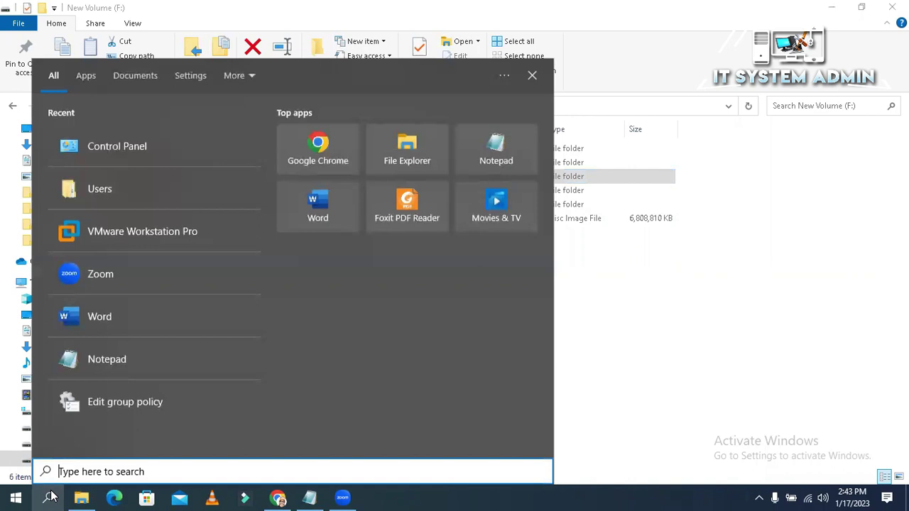
{"action": "type", "text": "poe"}
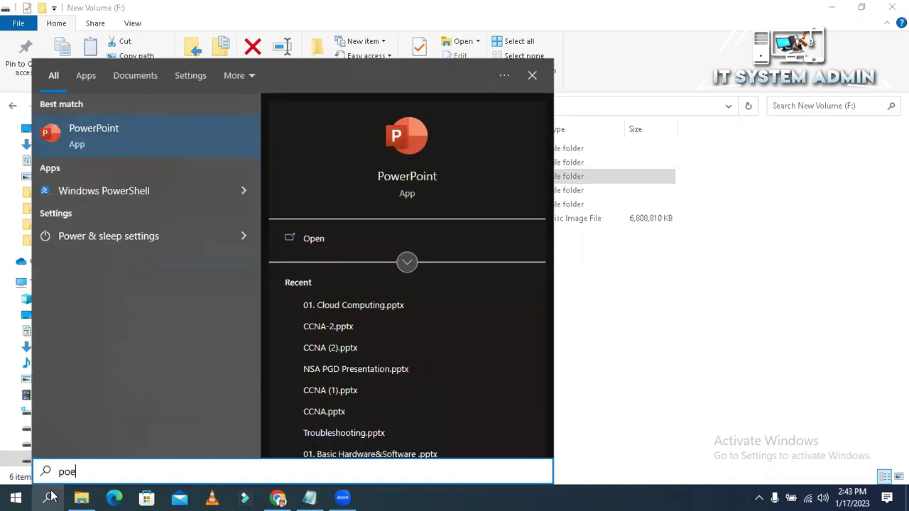
{"action": "type", "text": "m"}
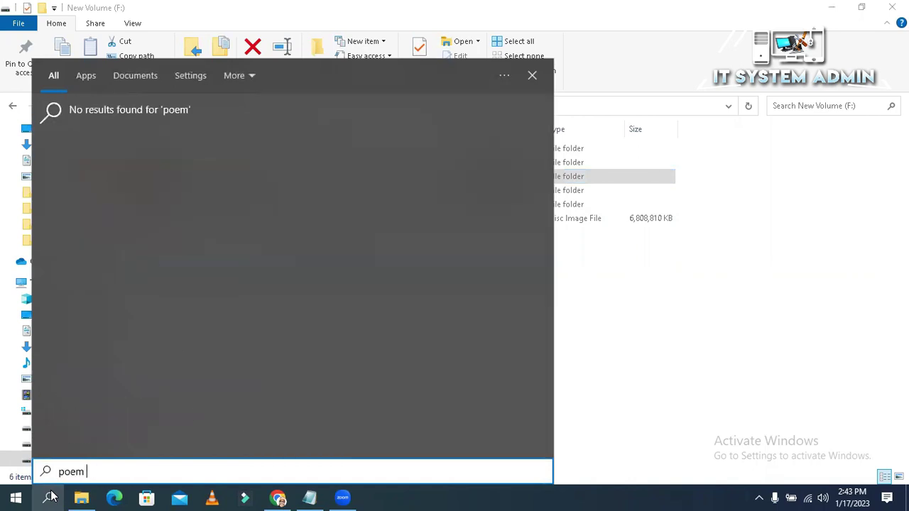
{"action": "type", "text": " book"}
{"action": "type", "text": "s"}
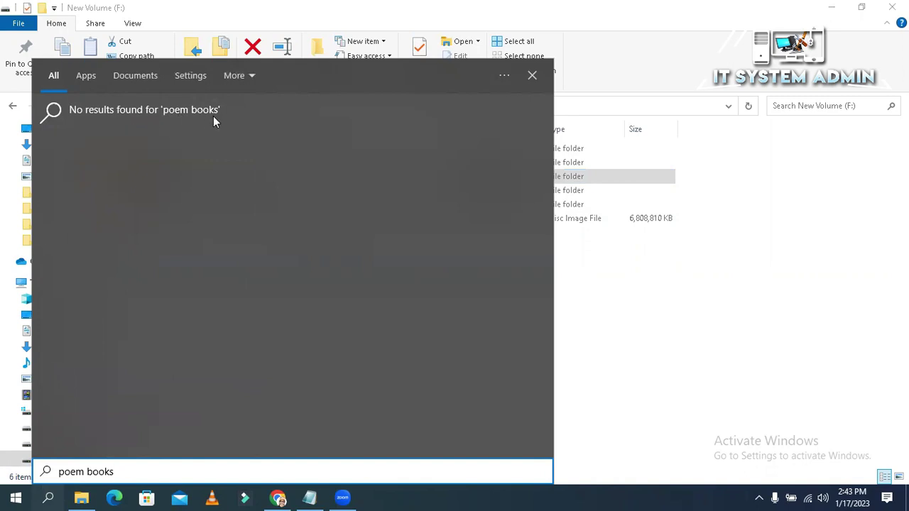
{"action": "left_click", "coordinate": [643, 311]}
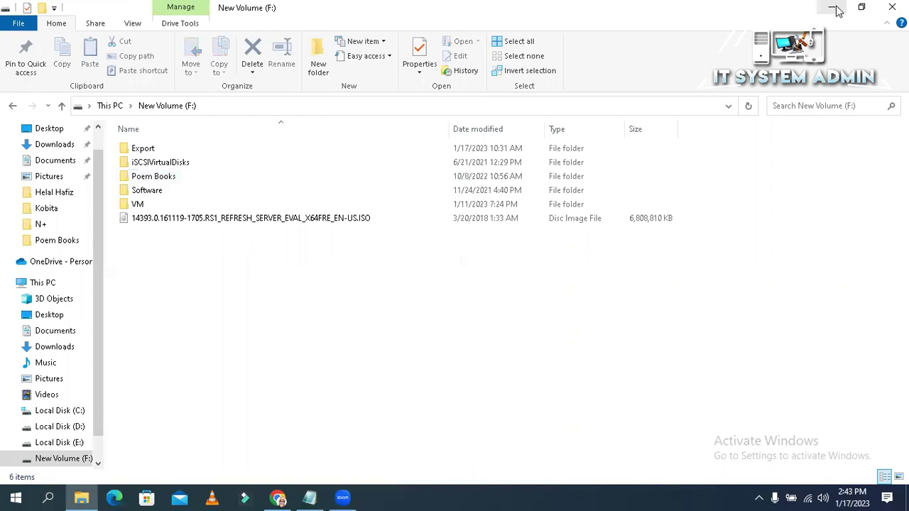
{"action": "left_click", "coordinate": [888, 7]}
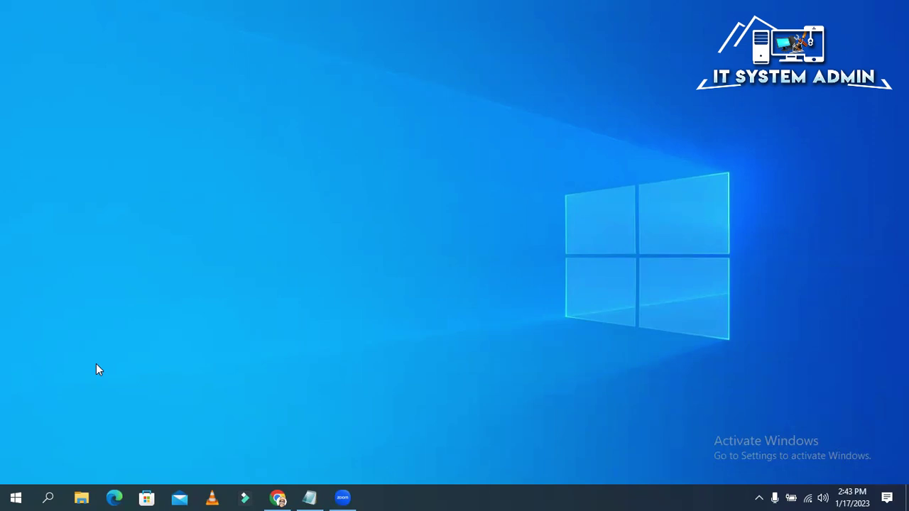
Open Control Panel from a 'con' search and view all items as large icons
{"action": "left_click", "coordinate": [50, 498]}
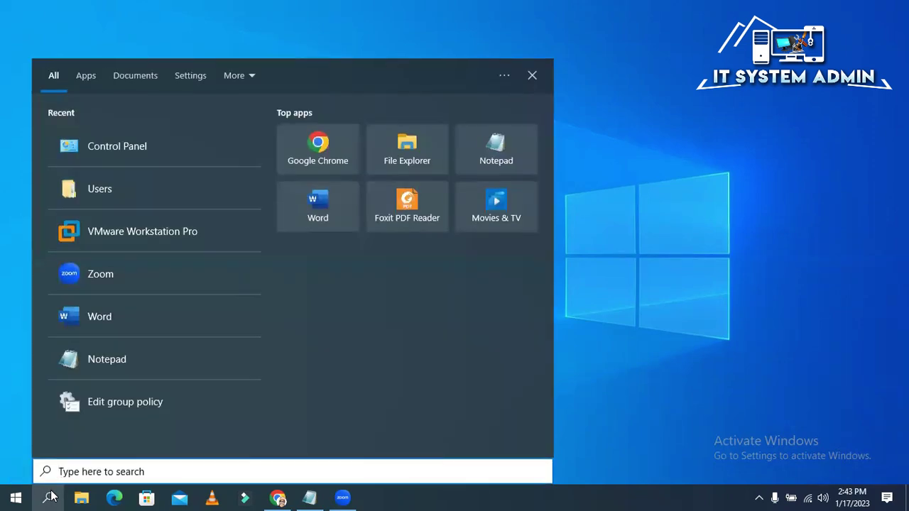
{"action": "type", "text": "co"}
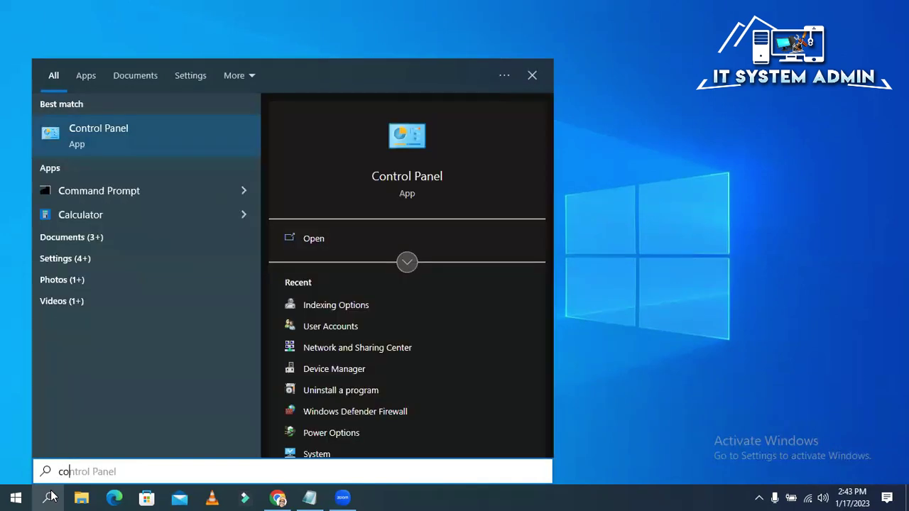
{"action": "type", "text": "n"}
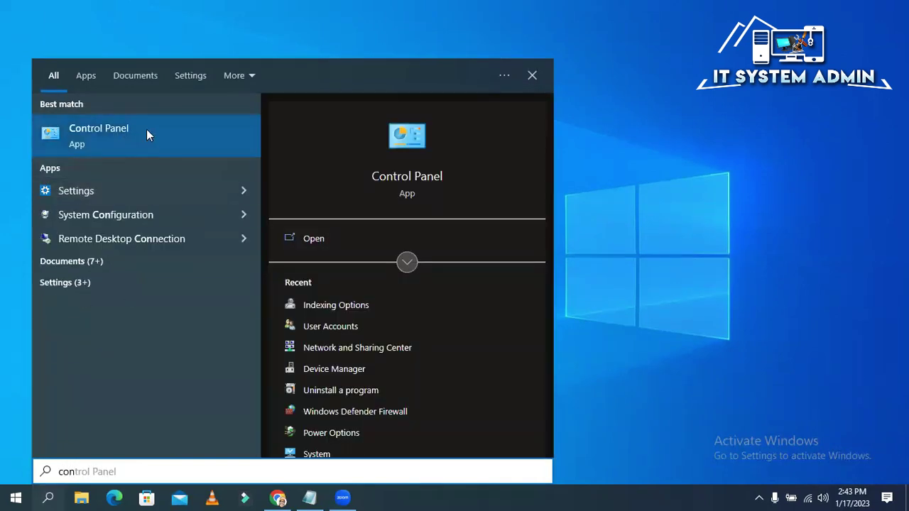
{"action": "left_click", "coordinate": [146, 129]}
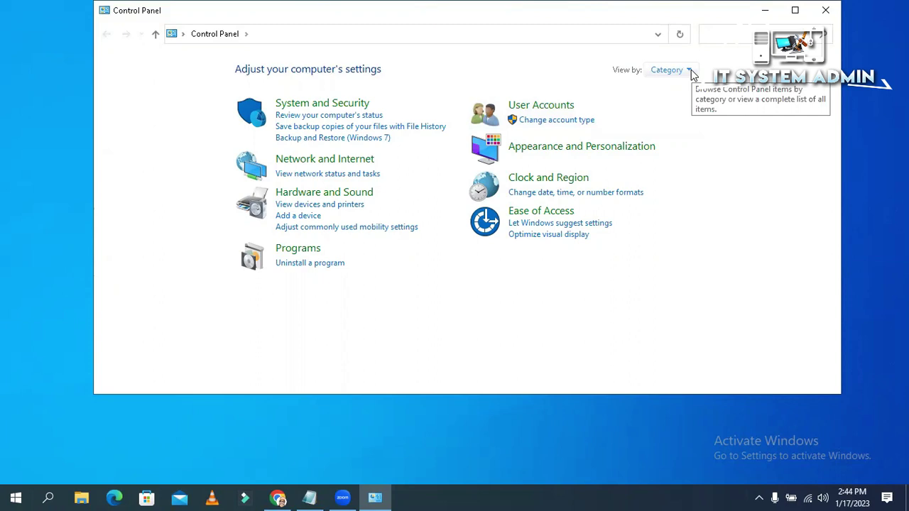
{"action": "left_click", "coordinate": [691, 70]}
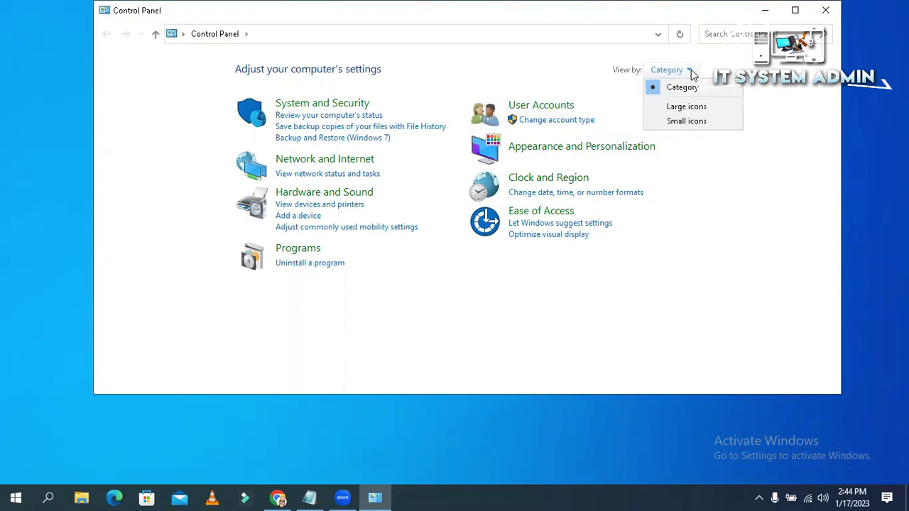
{"action": "left_click", "coordinate": [688, 107]}
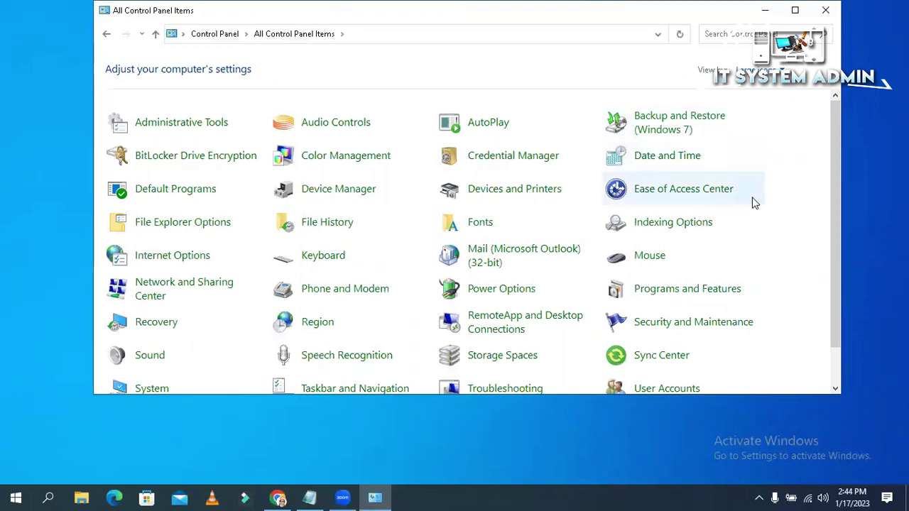
In Indexing Options, add the Poem Books folder on New Volume (F:) as an indexed location
{"action": "left_click", "coordinate": [678, 224]}
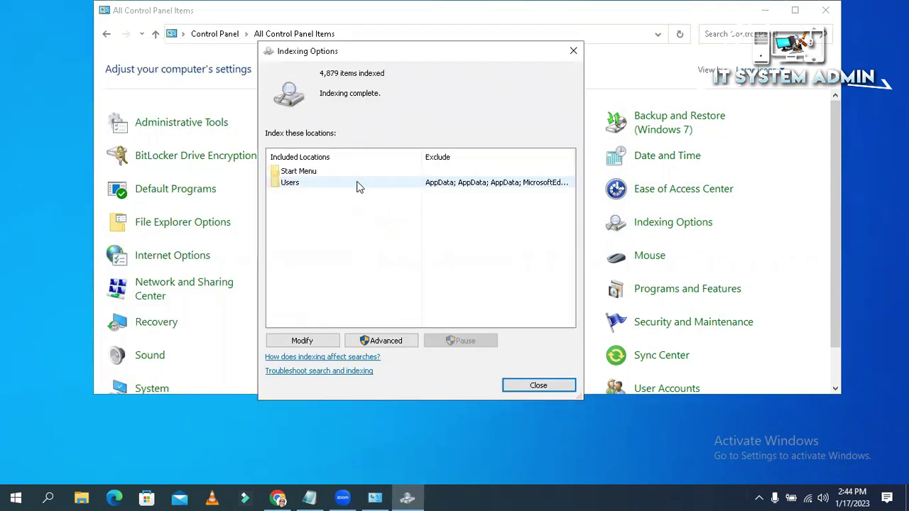
{"action": "left_click", "coordinate": [309, 184]}
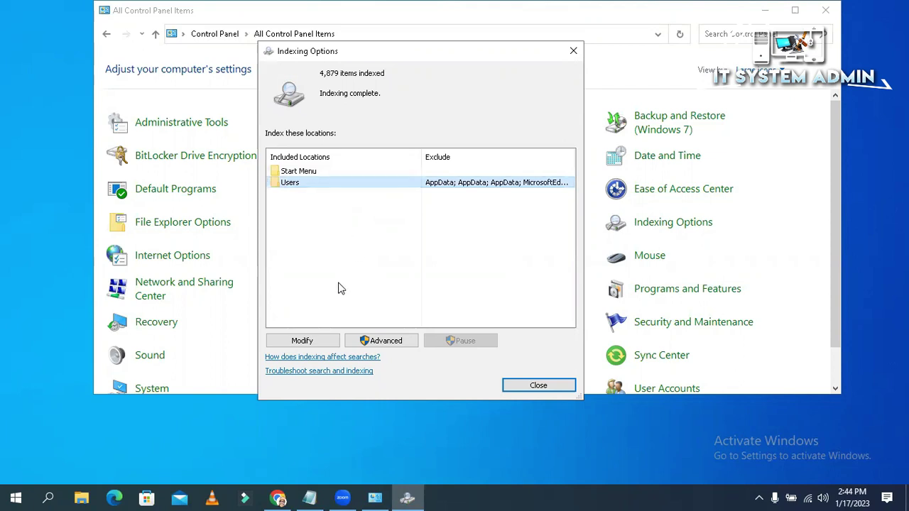
{"action": "left_click", "coordinate": [309, 343]}
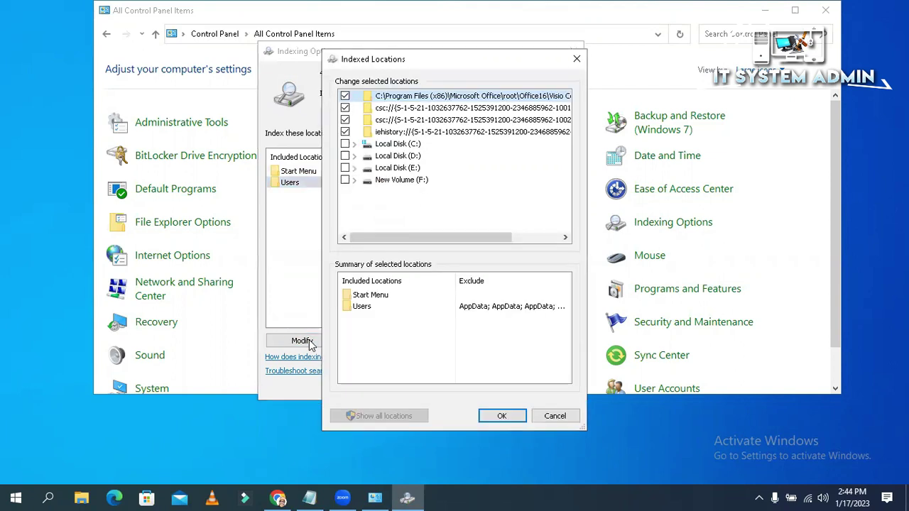
{"action": "left_click", "coordinate": [354, 180]}
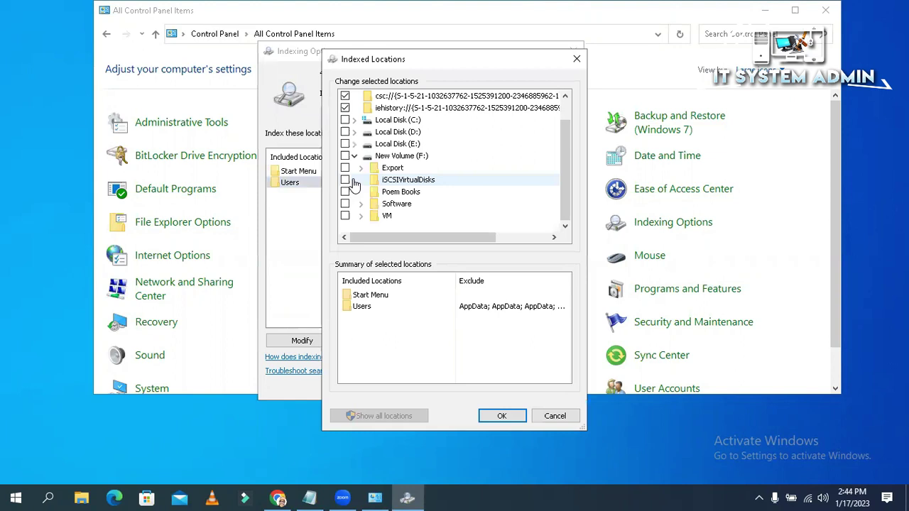
{"action": "left_click", "coordinate": [403, 192]}
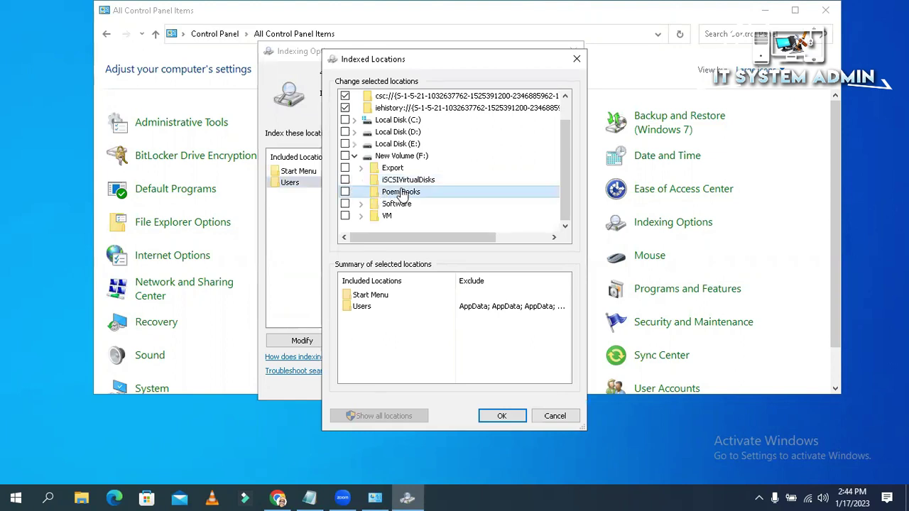
{"action": "left_click", "coordinate": [346, 193]}
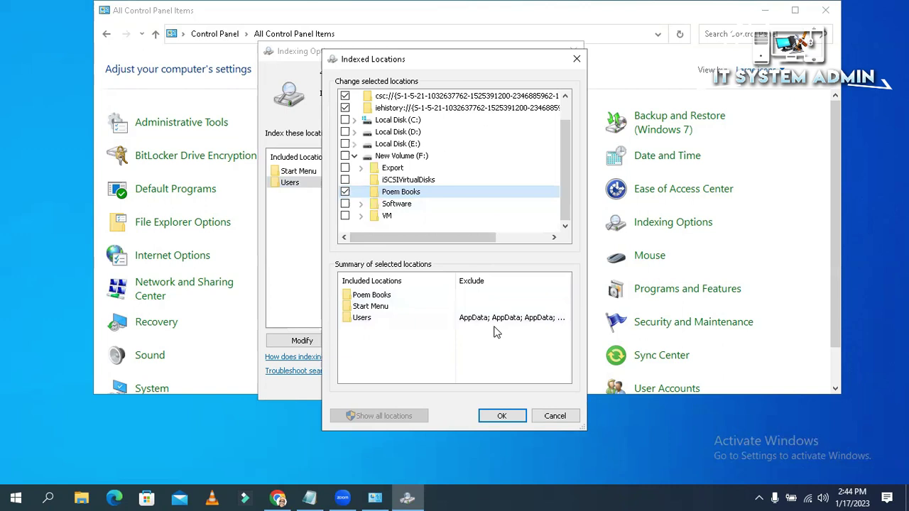
{"action": "left_click", "coordinate": [504, 416]}
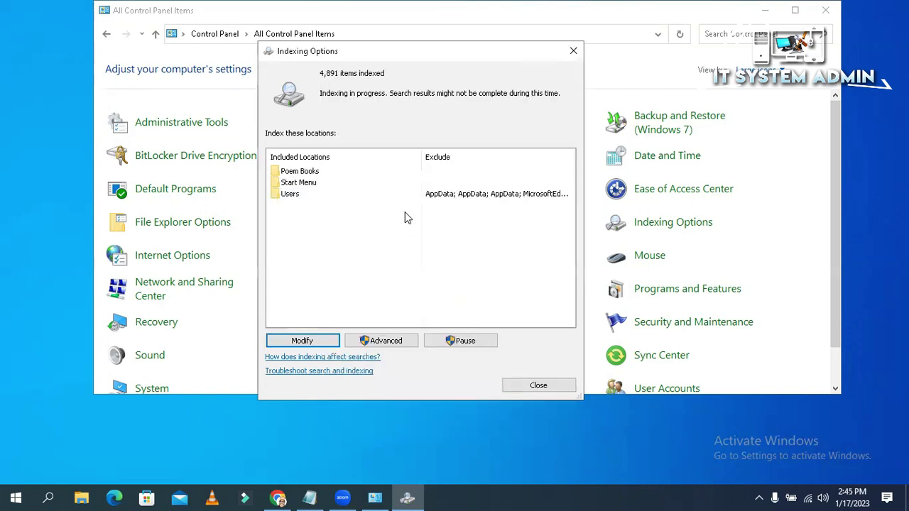
Delete and rebuild the search index from the Advanced indexing settings
{"action": "left_click", "coordinate": [315, 174]}
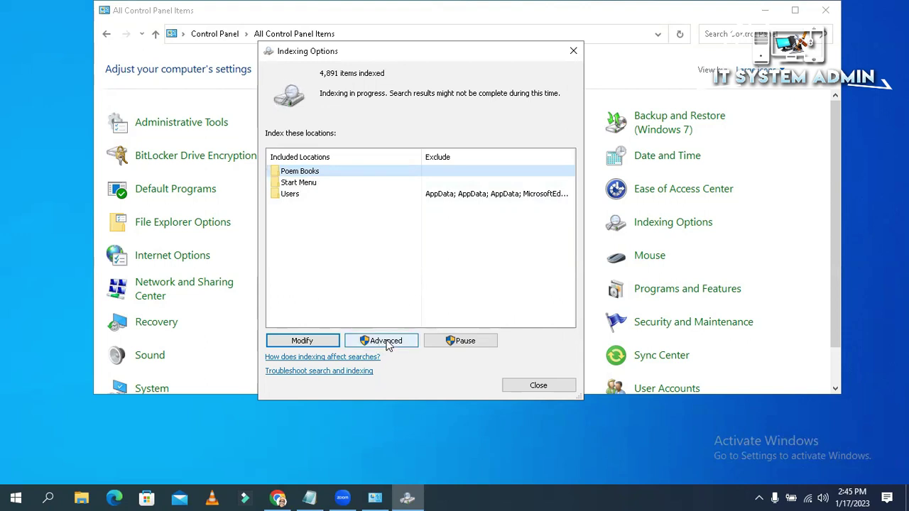
{"action": "left_click", "coordinate": [388, 343]}
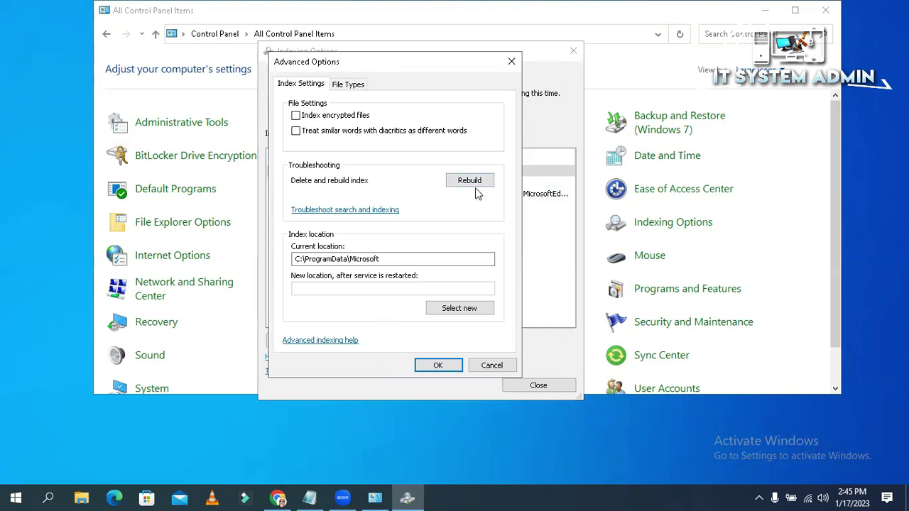
{"action": "left_click", "coordinate": [469, 182]}
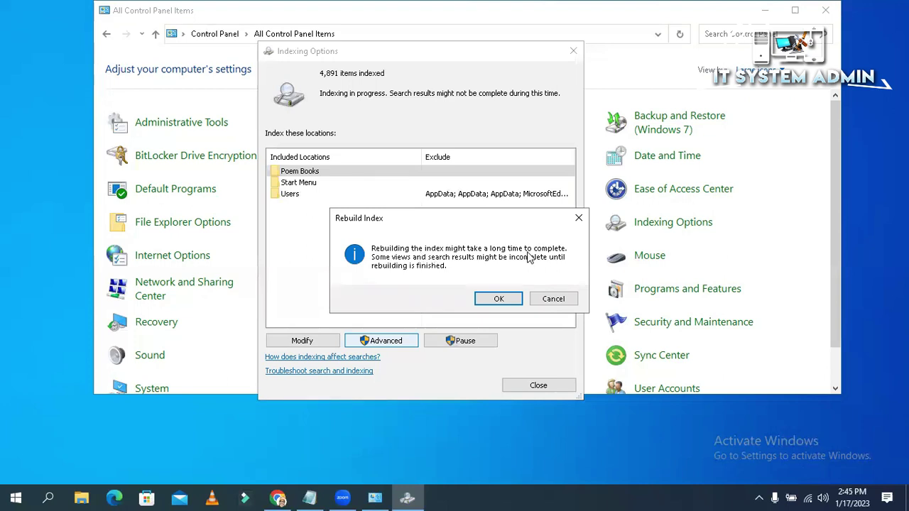
{"action": "left_click", "coordinate": [499, 301]}
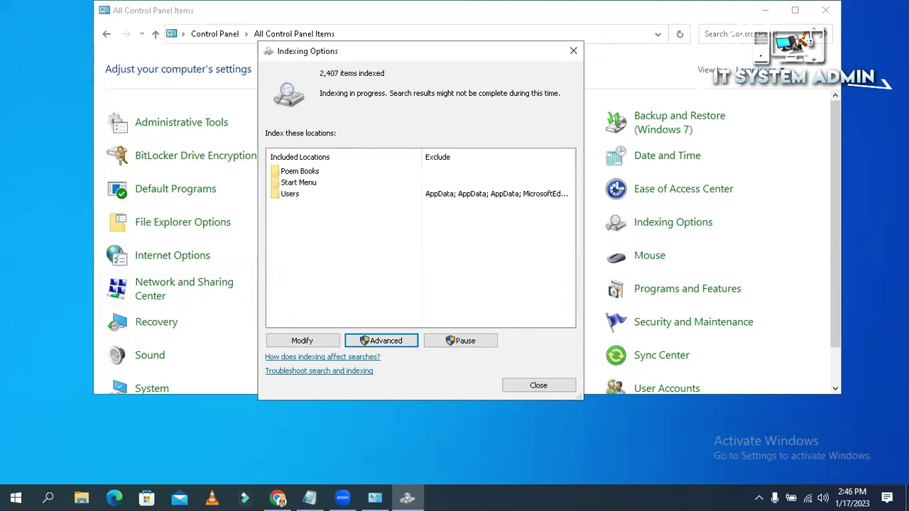
Close Control Panel and search Windows for 'poem', finding the Poem Books folder
{"action": "left_click", "coordinate": [828, 10]}
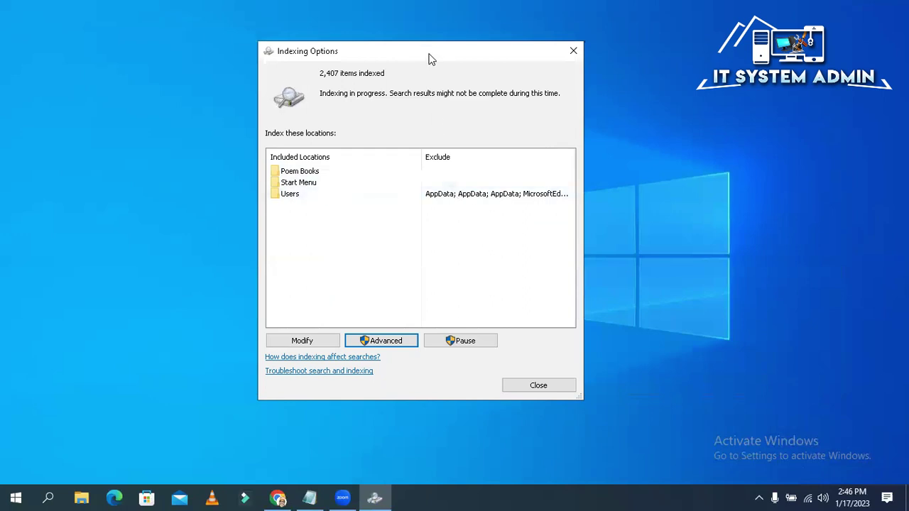
{"action": "left_click_drag", "start_coordinate": [433, 51], "coordinate": [522, 69]}
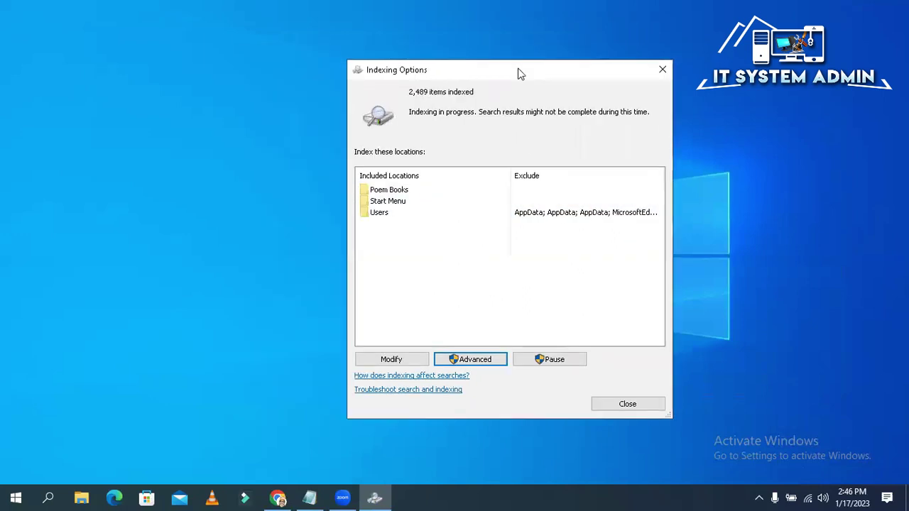
{"action": "left_click", "coordinate": [50, 496]}
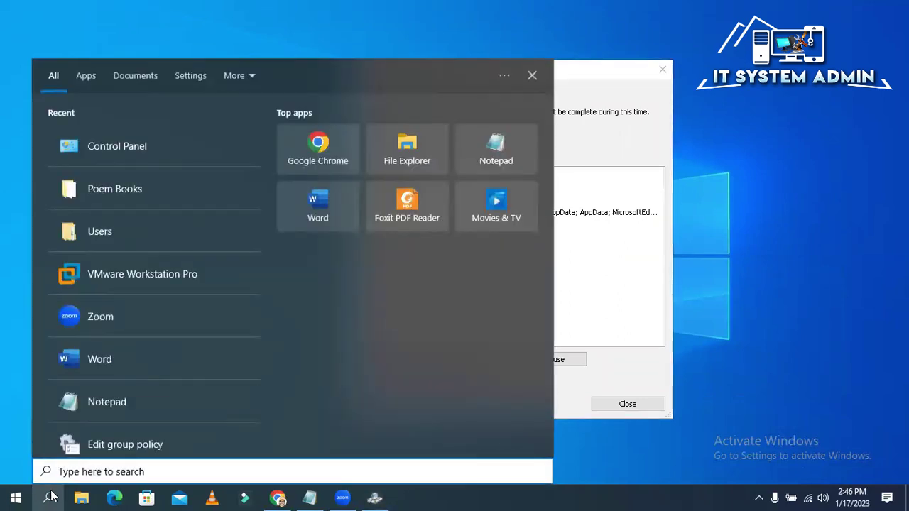
{"action": "type", "text": "poe"}
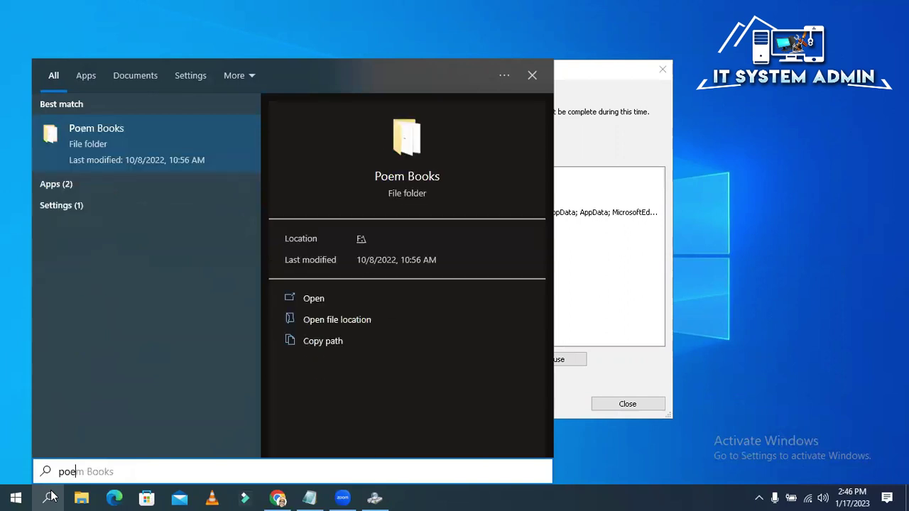
{"action": "type", "text": "m"}
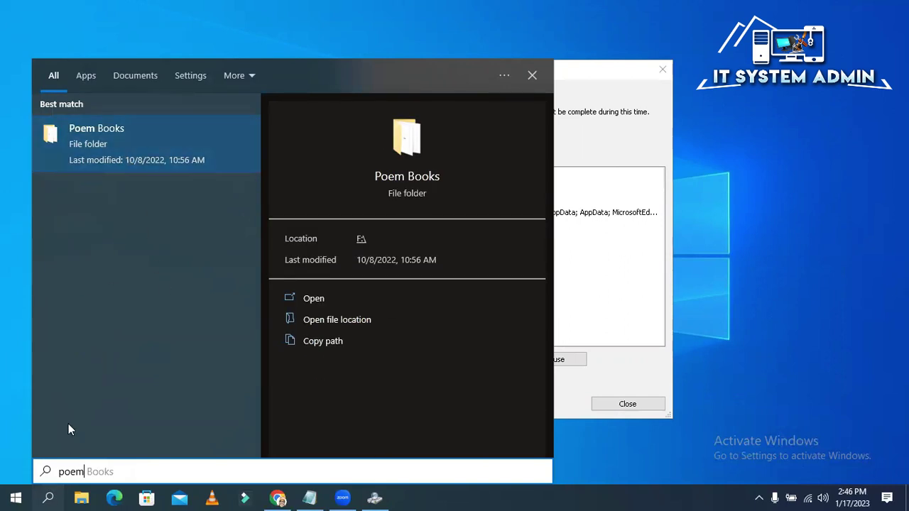
Open the Poem Books search result, review its 11 PDFs, then close Explorer and Indexing Options
{"action": "left_click", "coordinate": [123, 135]}
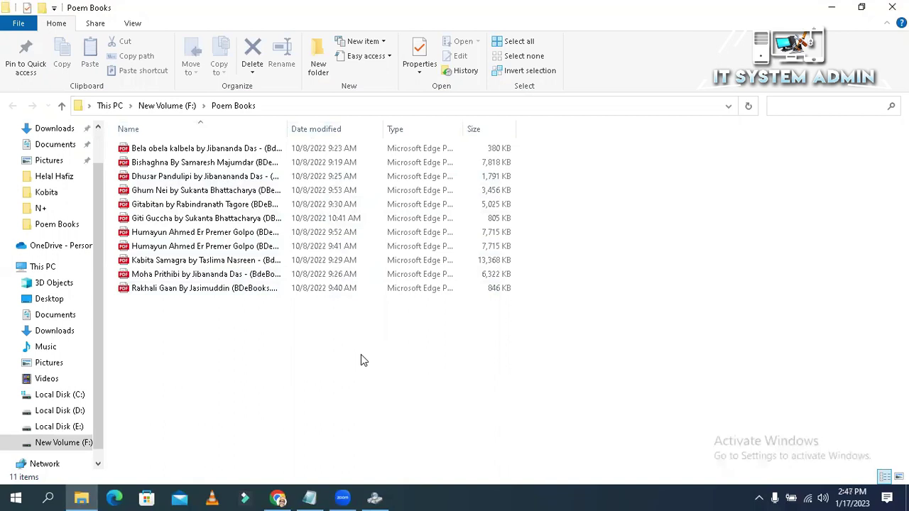
{"action": "left_click_drag", "start_coordinate": [360, 355], "coordinate": [126, 141]}
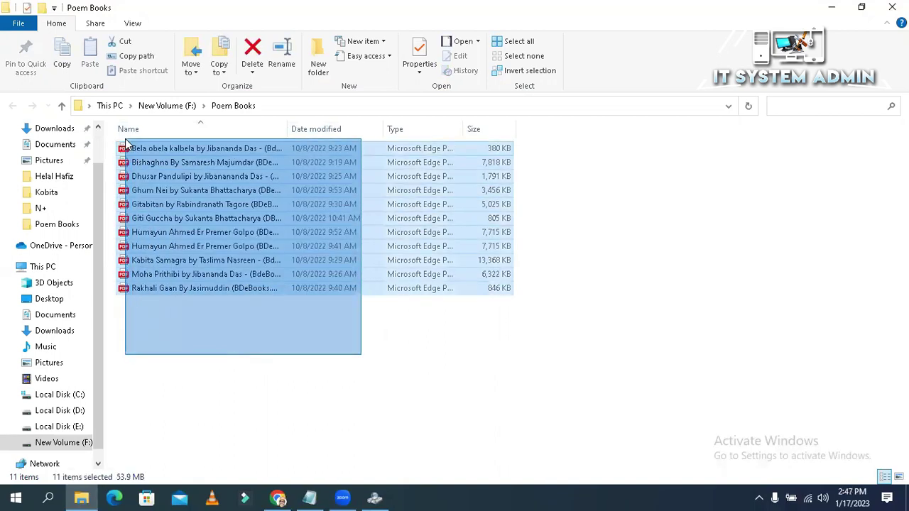
{"action": "left_click", "coordinate": [263, 348]}
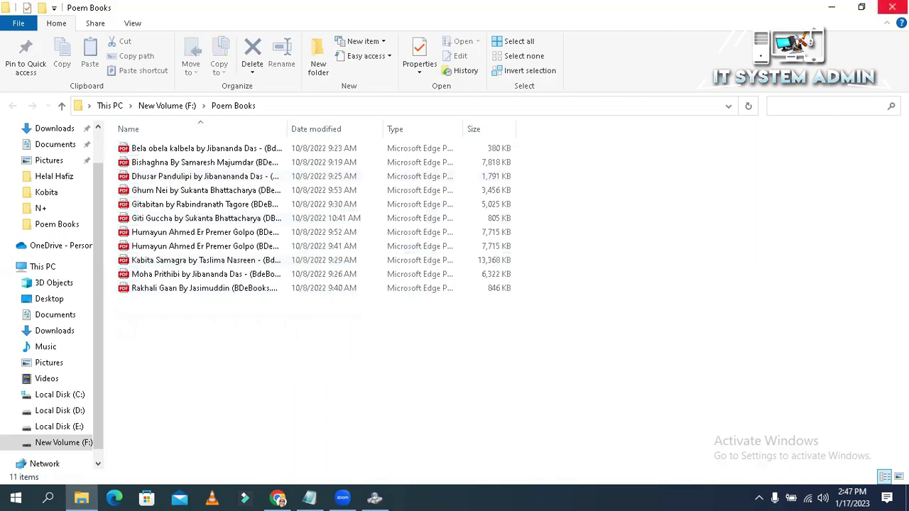
{"action": "left_click", "coordinate": [893, 8]}
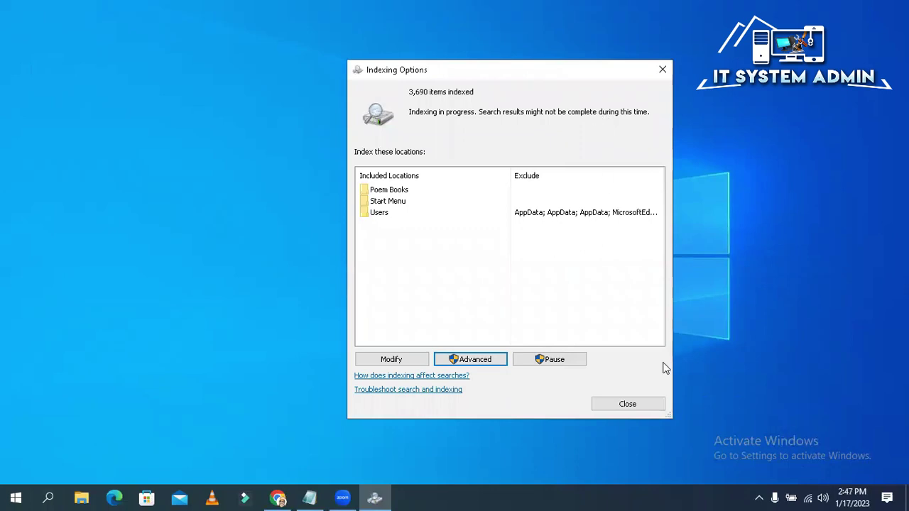
{"action": "left_click", "coordinate": [628, 403]}
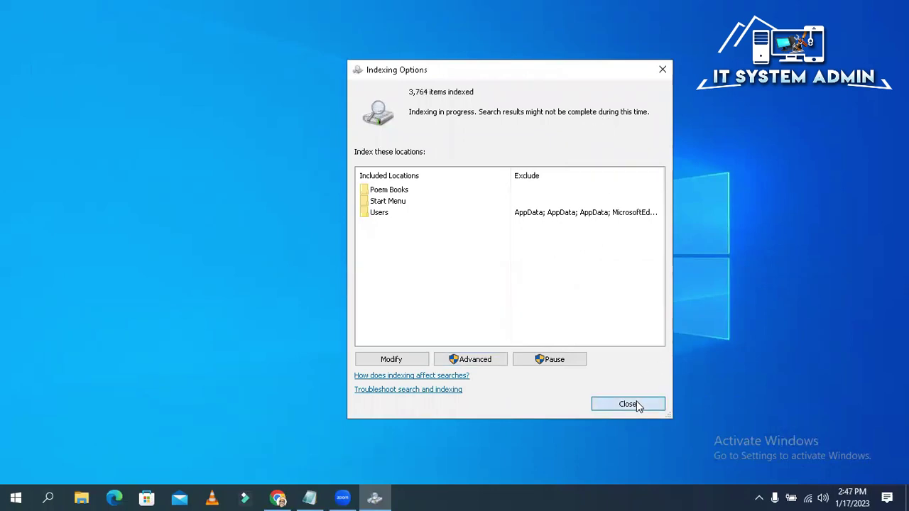